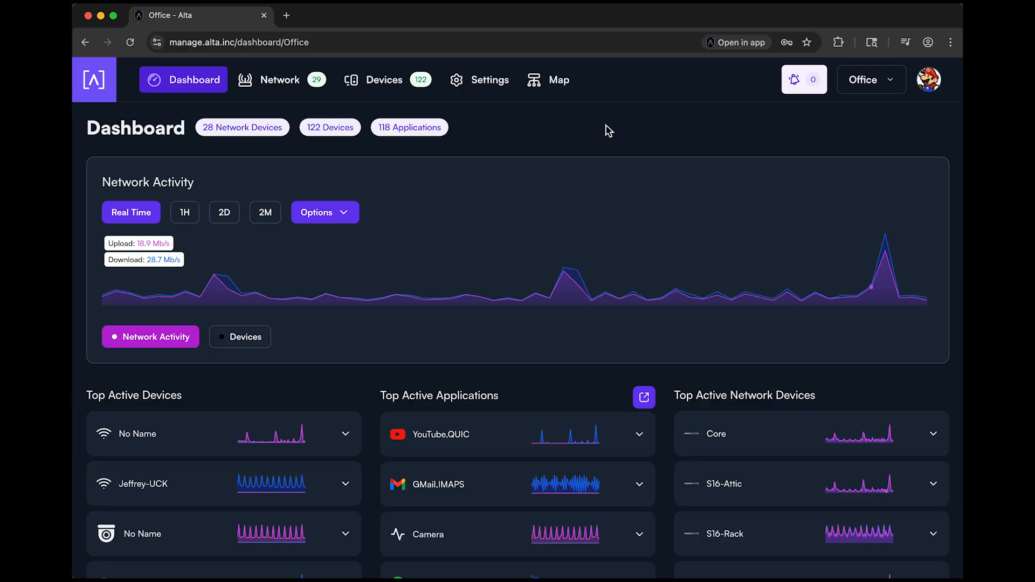
Step: Run a quick scan from the Bedroom access point's info in the network device list
{"action": "left_click", "coordinate": [274, 83]}
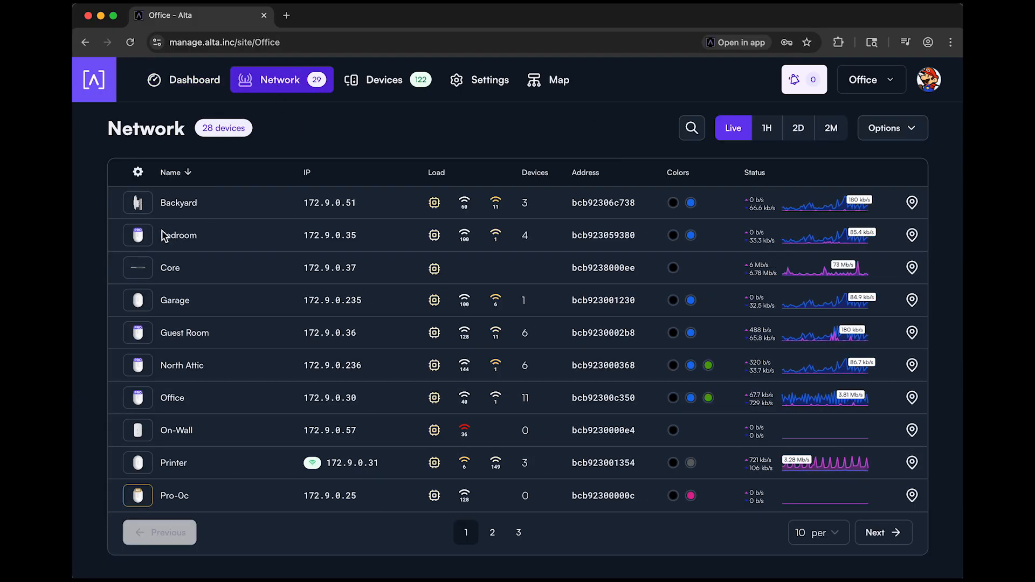
{"action": "left_click", "coordinate": [138, 235]}
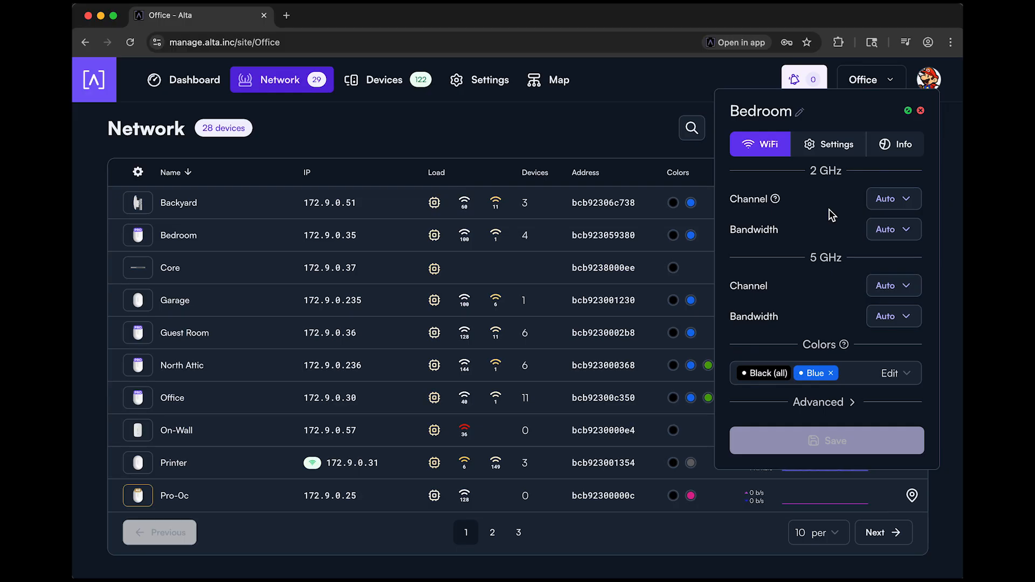
{"action": "left_click", "coordinate": [895, 144]}
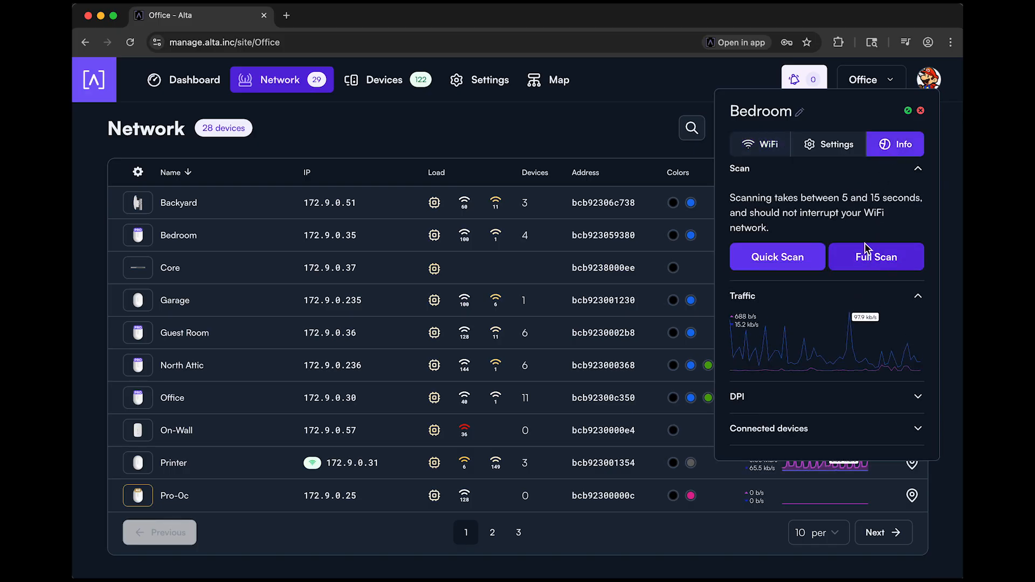
{"action": "left_click", "coordinate": [803, 261]}
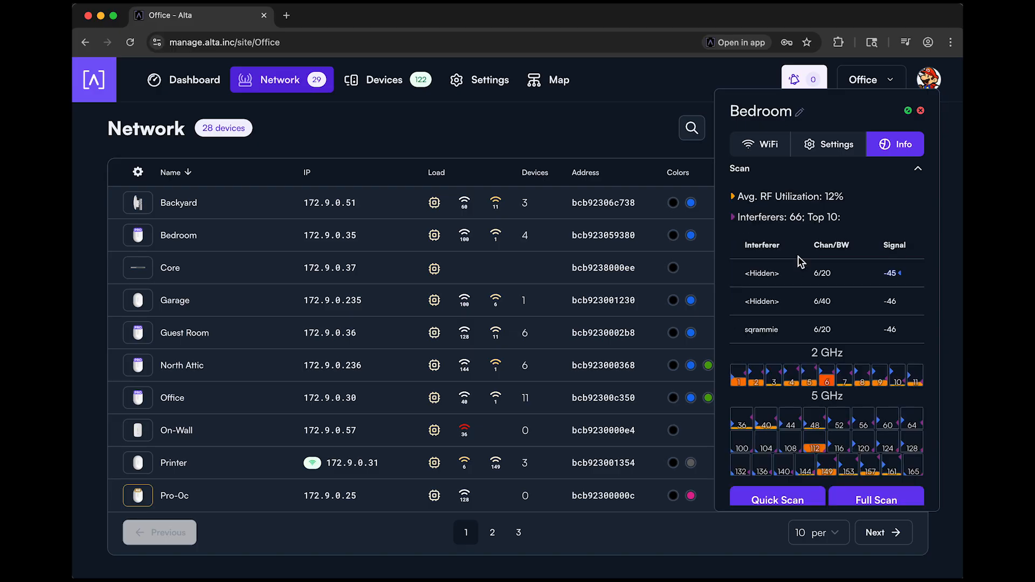
Step: Examine the Bedroom scan's interferer list and the details for 2 GHz channels 1 and 6
{"action": "scroll", "coordinate": [803, 277], "scroll_direction": "down", "scroll_amount": 1}
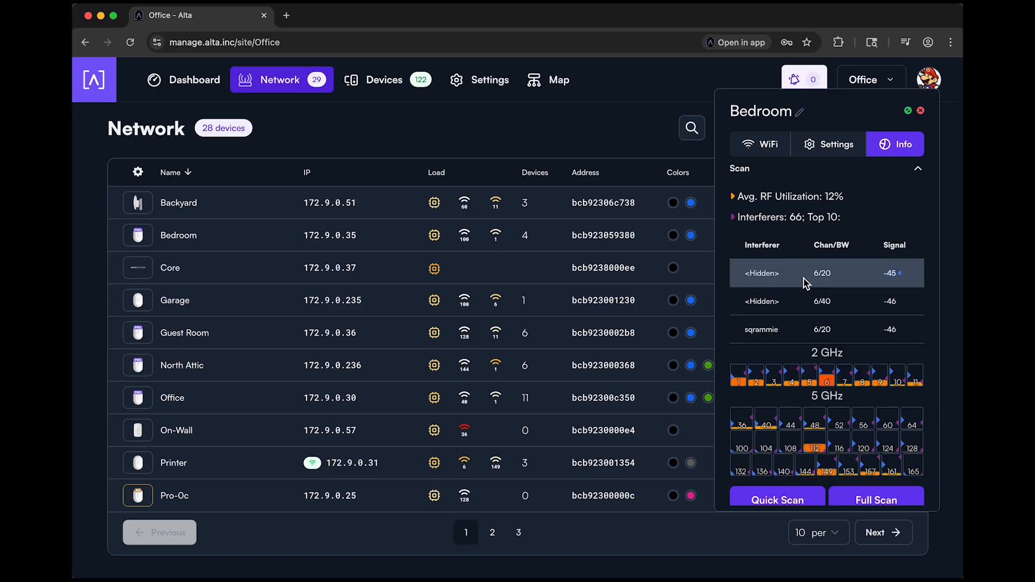
{"action": "scroll", "coordinate": [803, 277], "scroll_direction": "down", "scroll_amount": 1}
{"action": "mouse_move", "coordinate": [739, 377]}
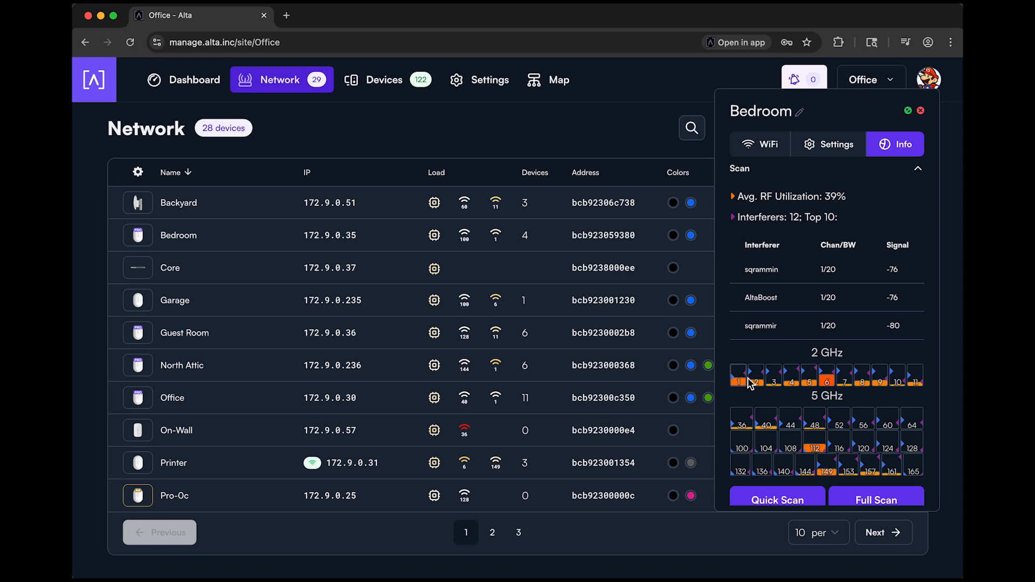
{"action": "mouse_move", "coordinate": [829, 380]}
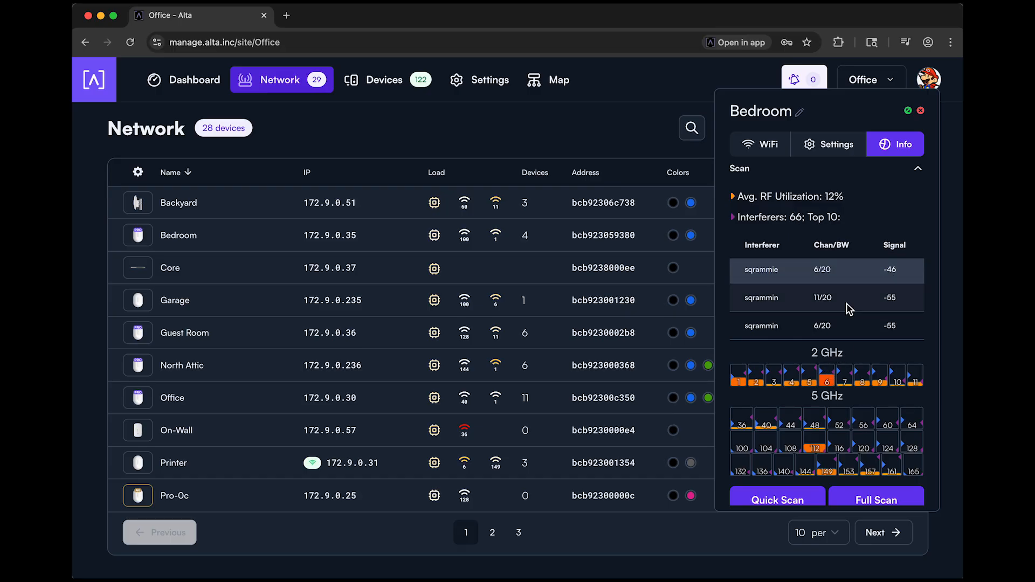
{"action": "scroll", "coordinate": [867, 308], "scroll_direction": "up", "scroll_amount": 3}
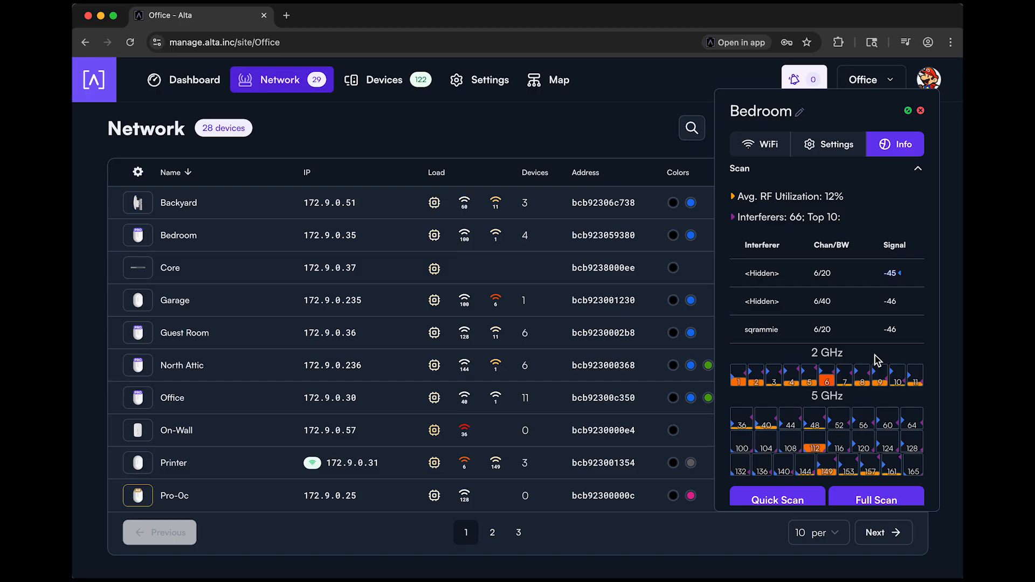
Step: Check the Bedroom access point's 2 GHz channel choices in its WiFi settings, pick Auto, and close its details
{"action": "left_click", "coordinate": [772, 143]}
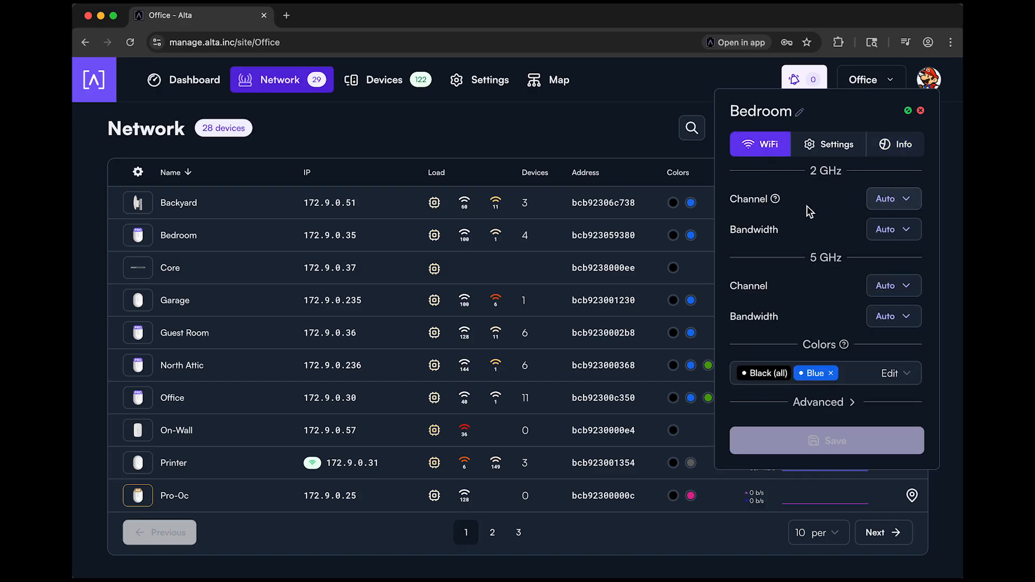
{"action": "left_click", "coordinate": [886, 201]}
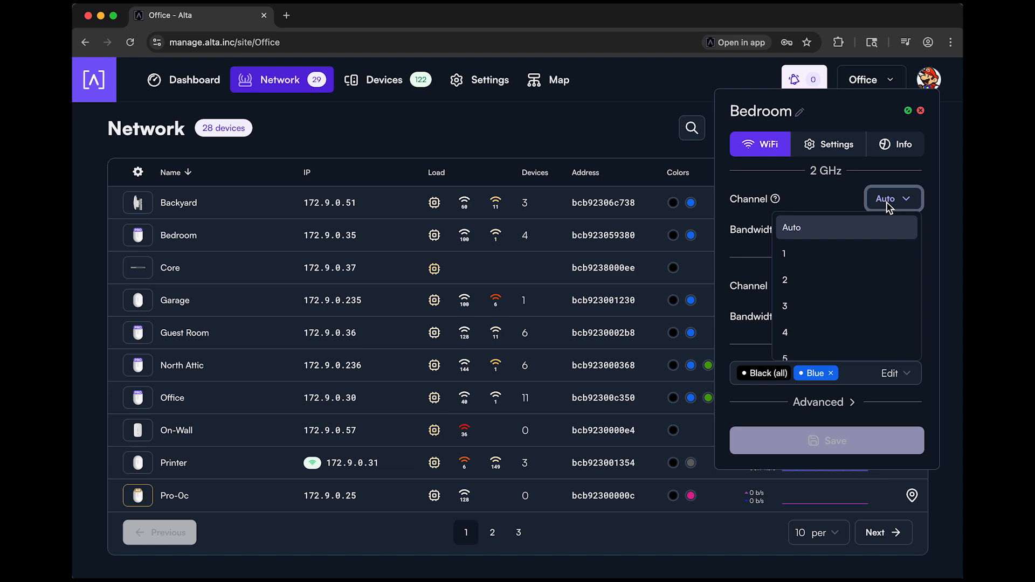
{"action": "left_click", "coordinate": [855, 226]}
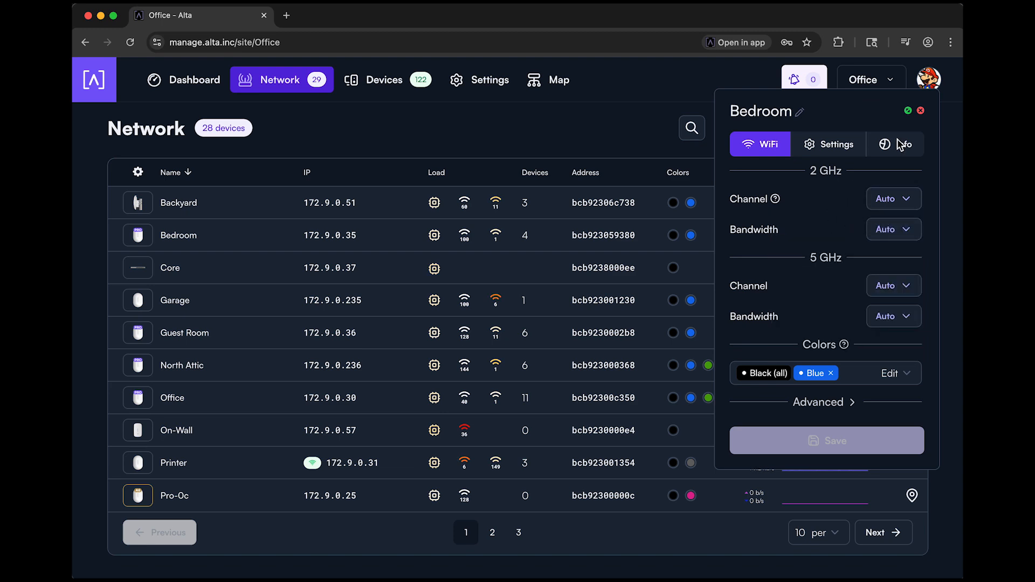
{"action": "left_click", "coordinate": [921, 110]}
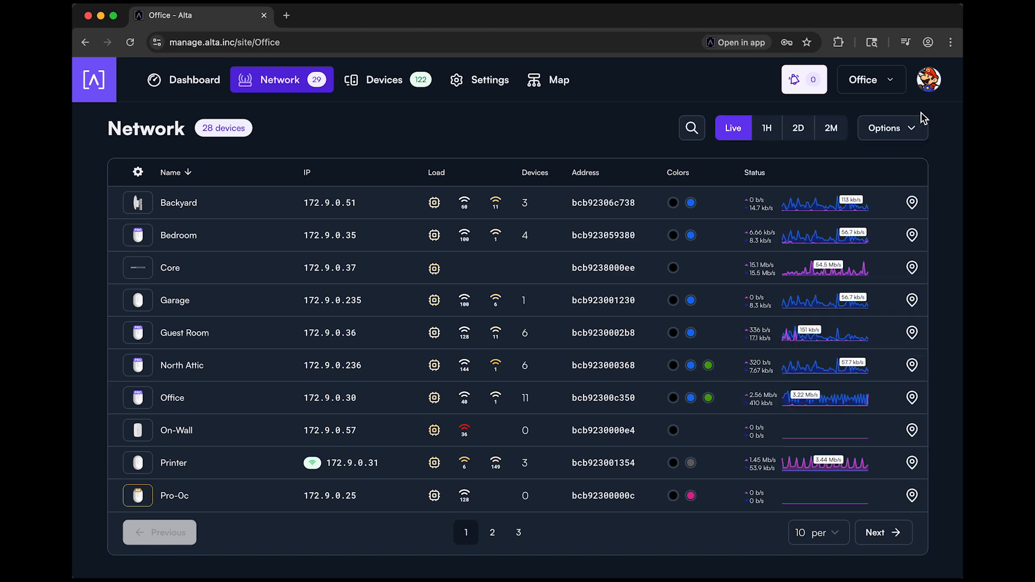
Step: Turn on multiple selection in the network list with the Bedroom, Garage and Guest Room access points selected
{"action": "left_click", "coordinate": [892, 126]}
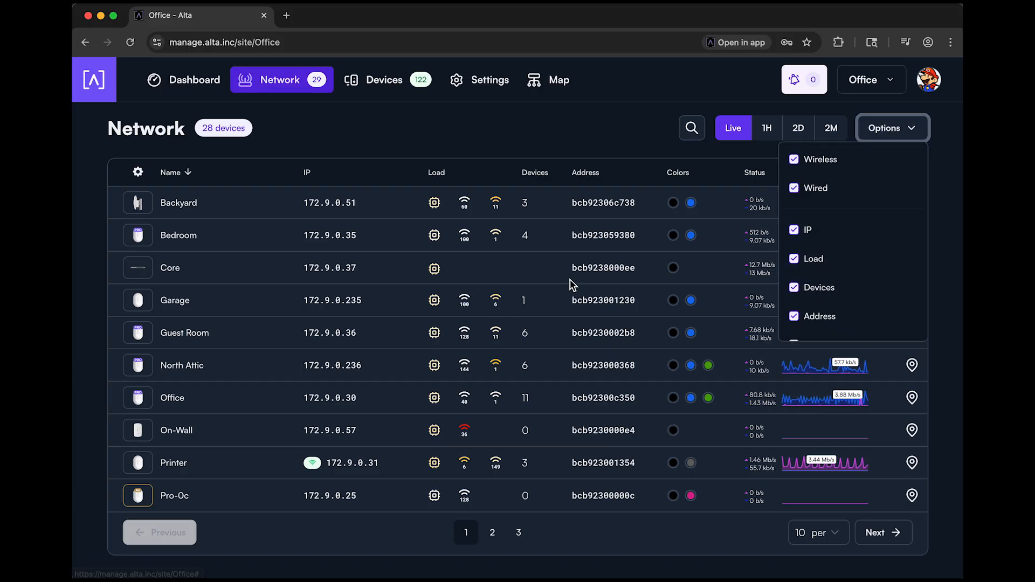
{"action": "scroll", "coordinate": [849, 272], "scroll_direction": "down", "scroll_amount": 5}
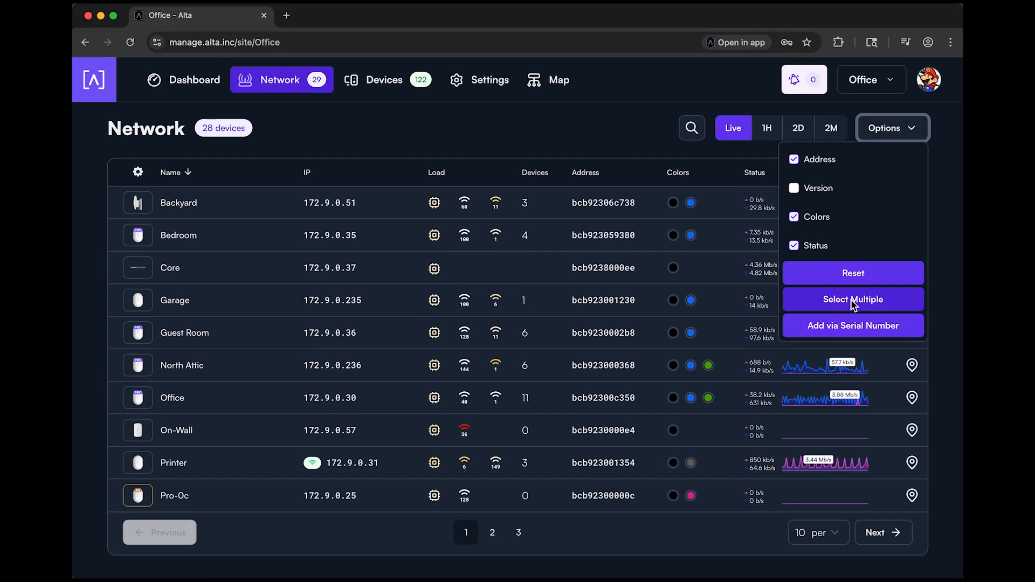
{"action": "left_click", "coordinate": [858, 298]}
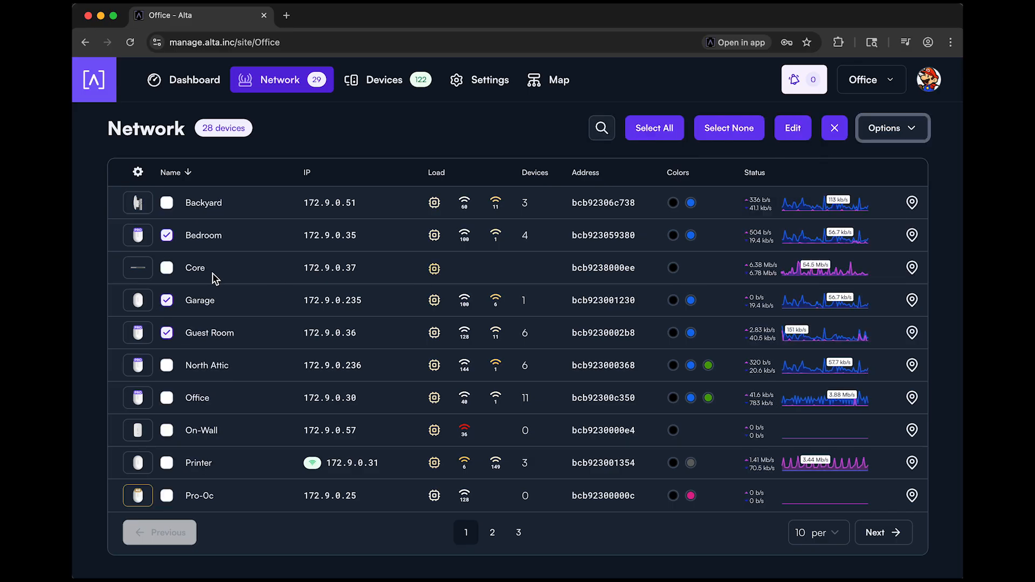
{"action": "left_click", "coordinate": [170, 237]}
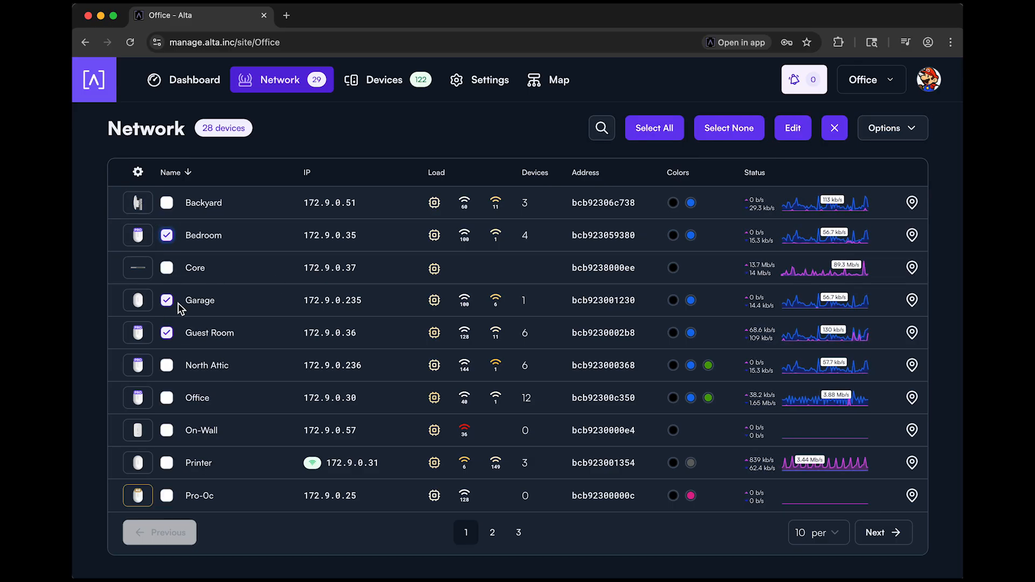
Step: Try enabling automatic channel on 2 GHz for the selected access points, and cancel the bulk edit
{"action": "left_click", "coordinate": [789, 130]}
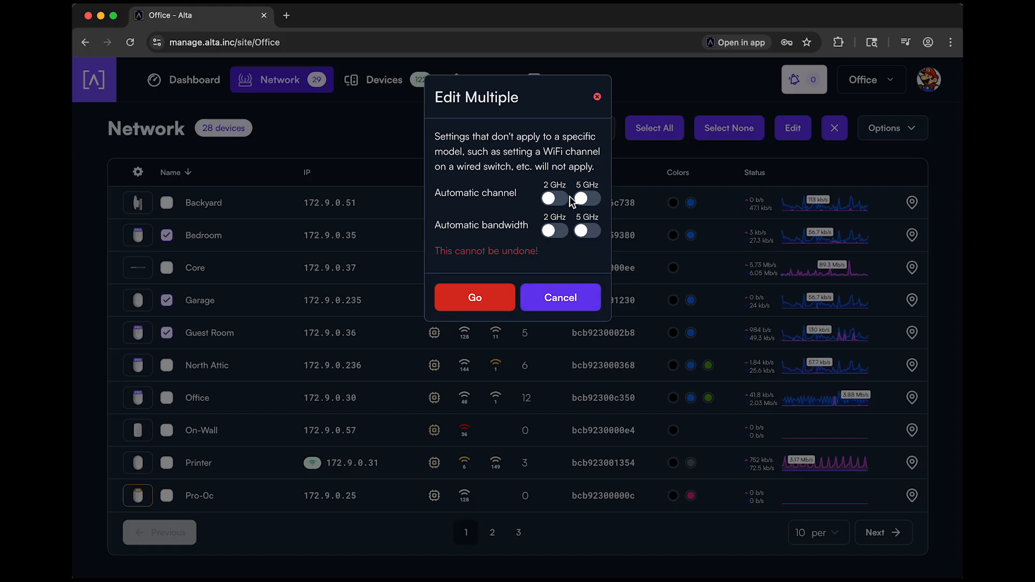
{"action": "left_click", "coordinate": [553, 202]}
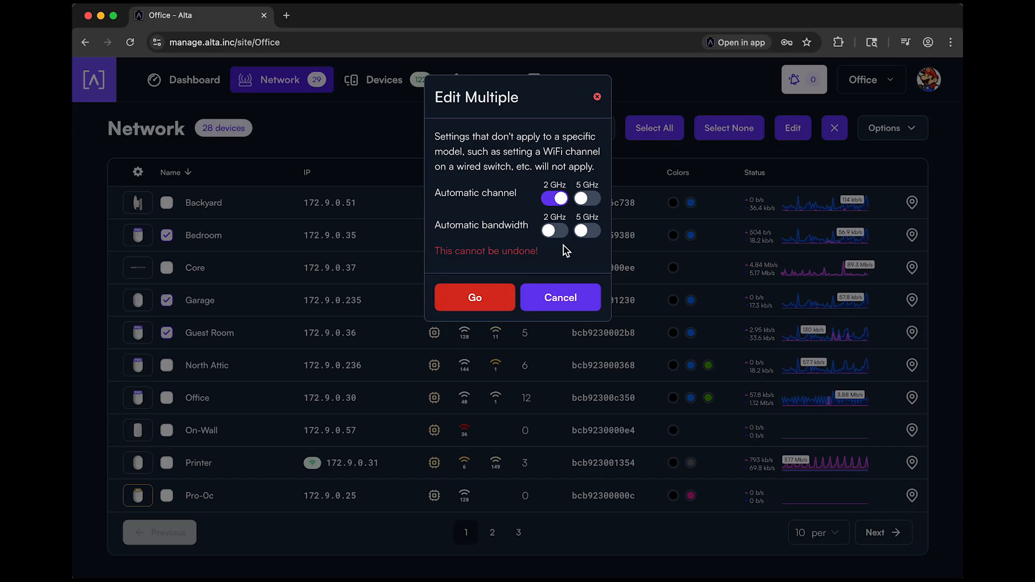
{"action": "left_click", "coordinate": [564, 301]}
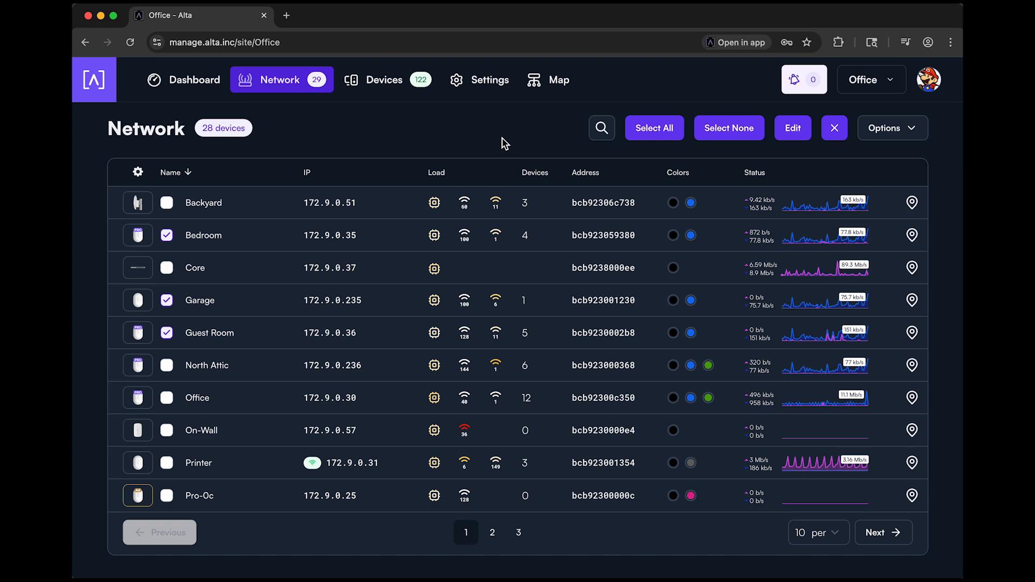
Step: Open the system settings and expand the advanced section down to the WiFi bandwidth and auto channel options
{"action": "left_click", "coordinate": [485, 86]}
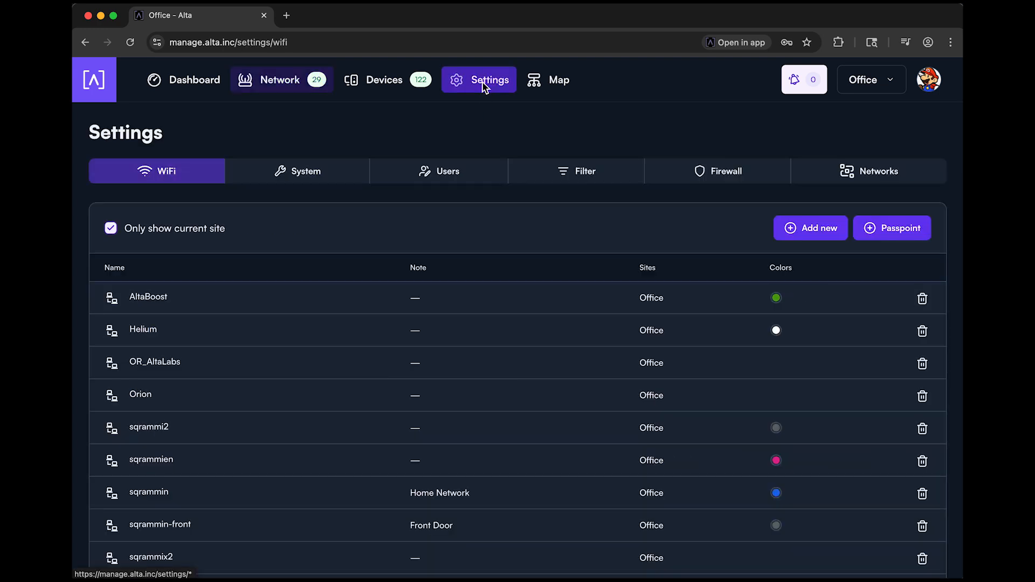
{"action": "left_click", "coordinate": [319, 170]}
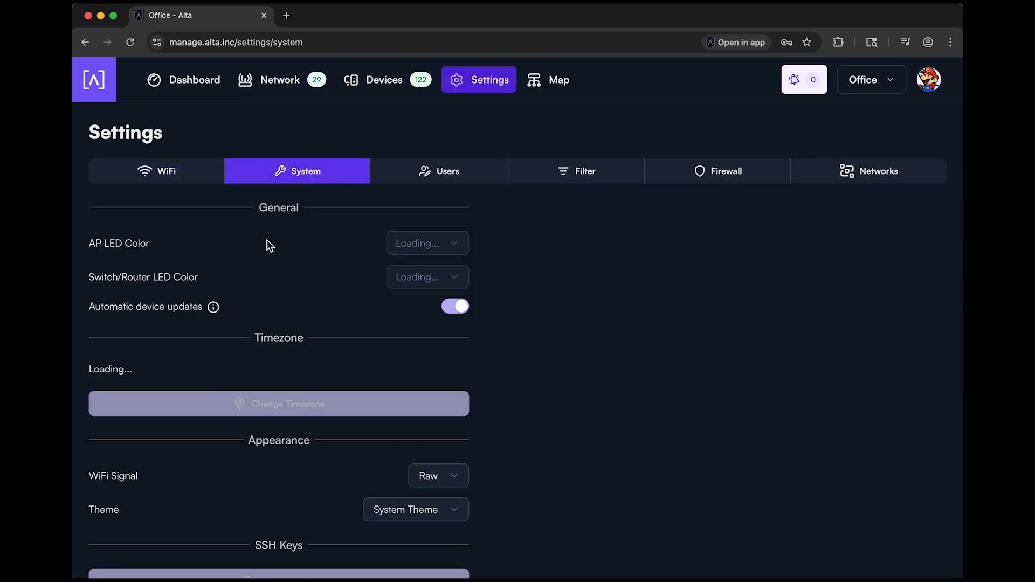
{"action": "scroll", "coordinate": [322, 354], "scroll_direction": "down", "scroll_amount": 6}
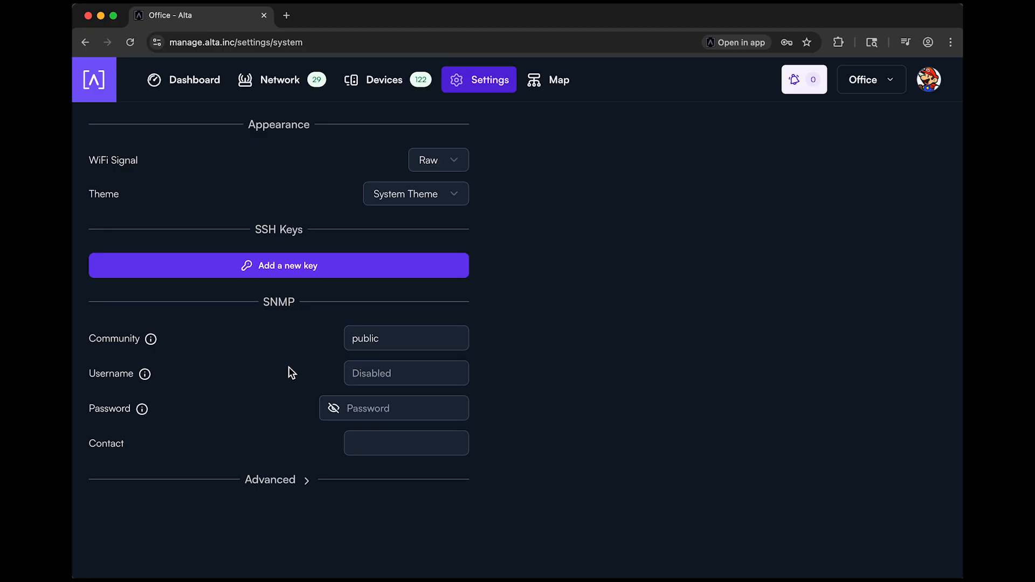
{"action": "left_click", "coordinate": [283, 480]}
{"action": "scroll", "coordinate": [288, 409], "scroll_direction": "down", "scroll_amount": 5}
{"action": "scroll", "coordinate": [283, 405], "scroll_direction": "down", "scroll_amount": 2}
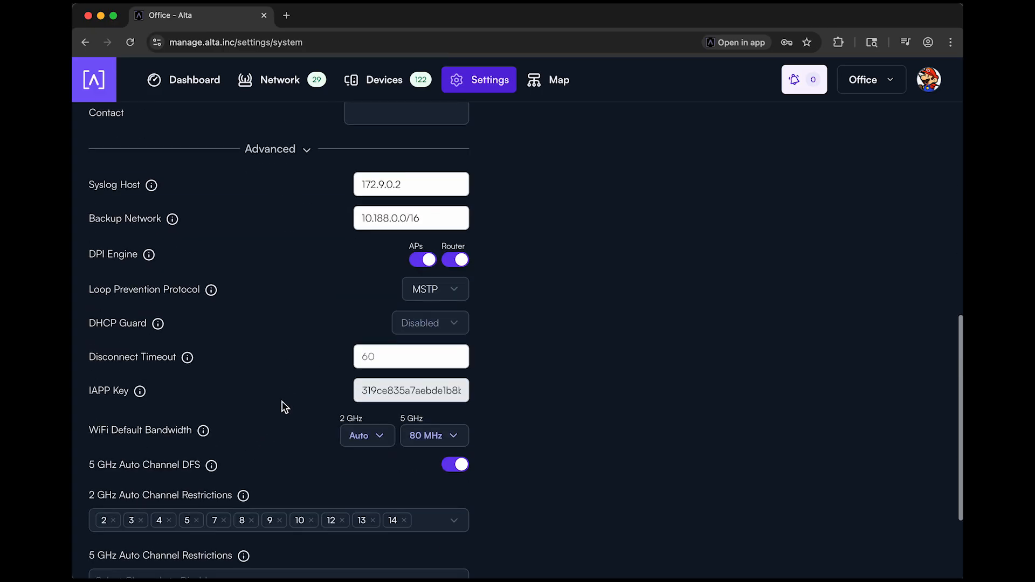
{"action": "scroll", "coordinate": [289, 335], "scroll_direction": "down", "scroll_amount": 1}
{"action": "scroll", "coordinate": [290, 336], "scroll_direction": "down", "scroll_amount": 2}
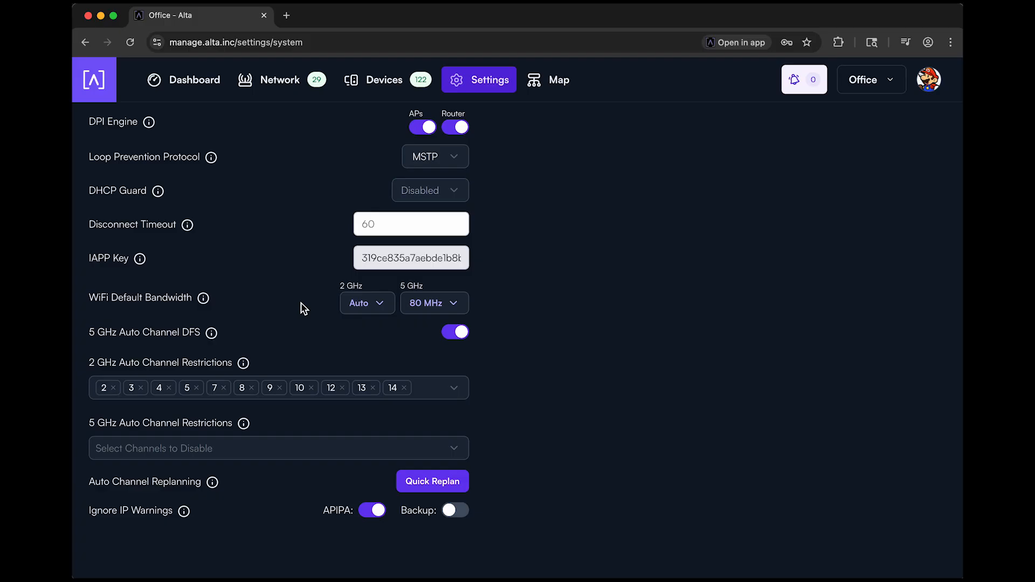
Step: Review the available WiFi default bandwidth choices for 2 GHz and 5 GHz
{"action": "left_click", "coordinate": [356, 306]}
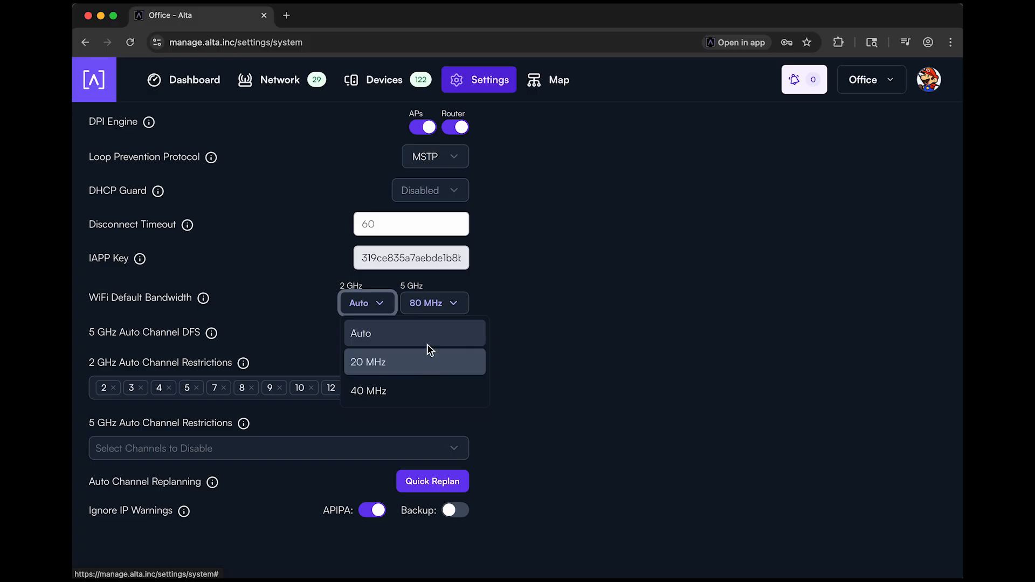
{"action": "left_click", "coordinate": [309, 304]}
{"action": "left_click", "coordinate": [347, 303]}
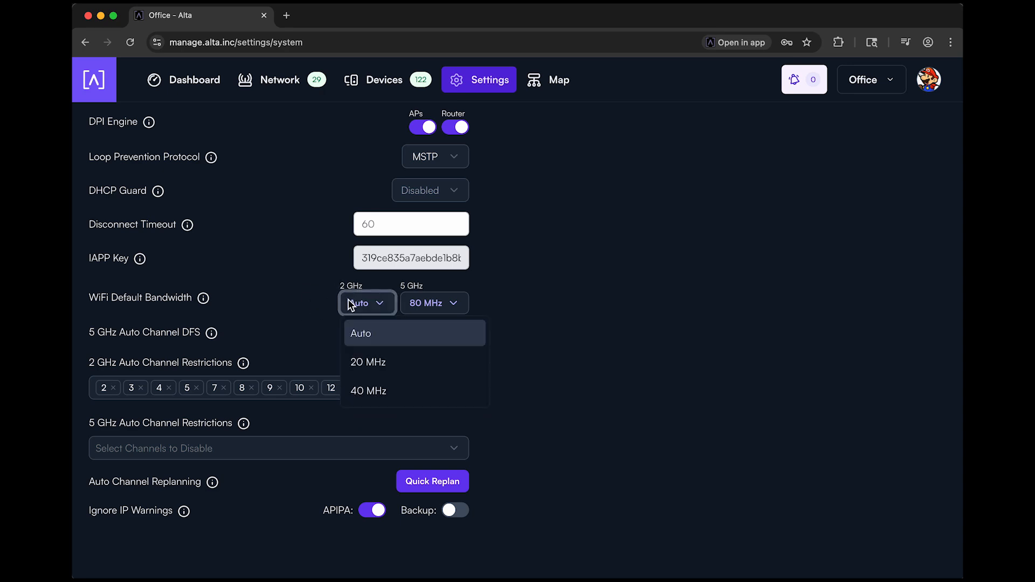
{"action": "left_click", "coordinate": [311, 307]}
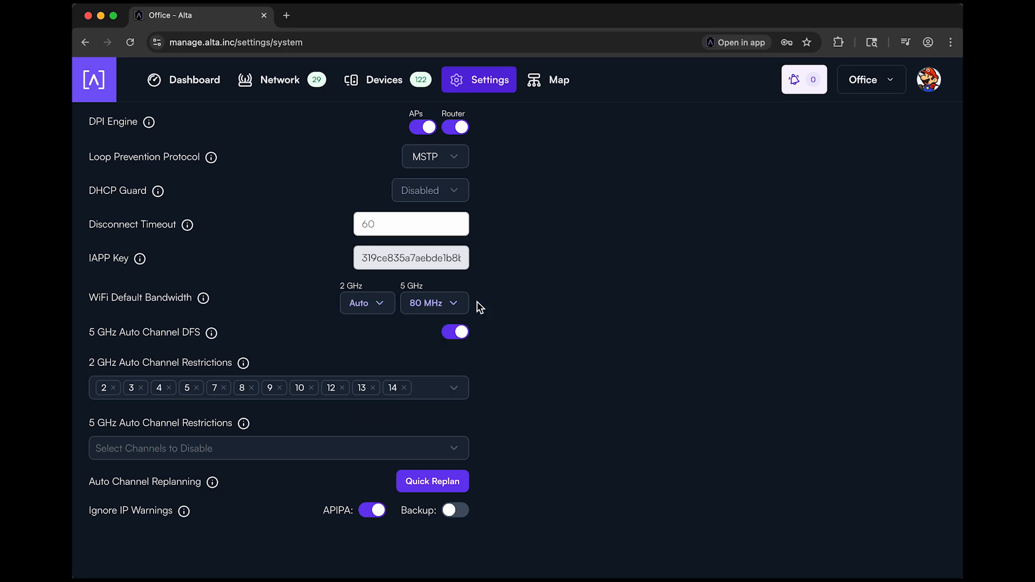
{"action": "left_click", "coordinate": [443, 303]}
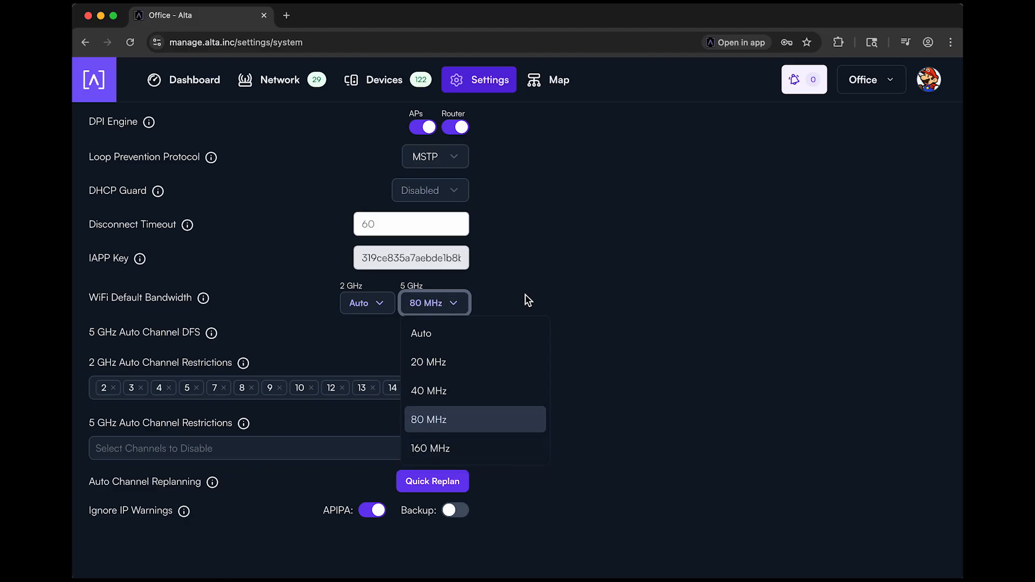
{"action": "left_click", "coordinate": [515, 310]}
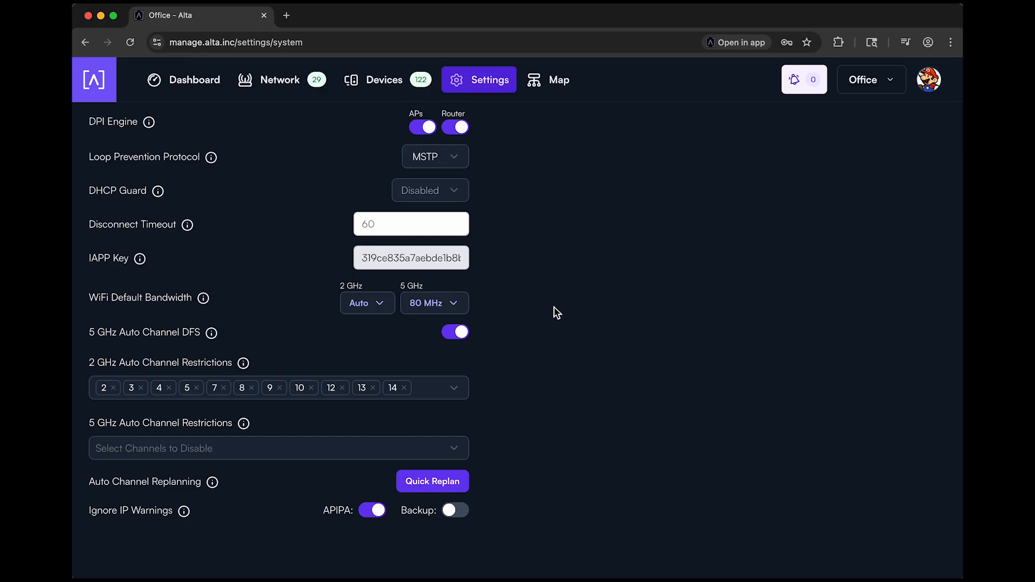
Step: Review the 5 GHz auto channel DFS and 2 GHz restriction explanations, plus the channels that can be disabled on 5 GHz
{"action": "mouse_move", "coordinate": [215, 338]}
{"action": "scroll", "coordinate": [500, 358], "scroll_direction": "down", "scroll_amount": 1}
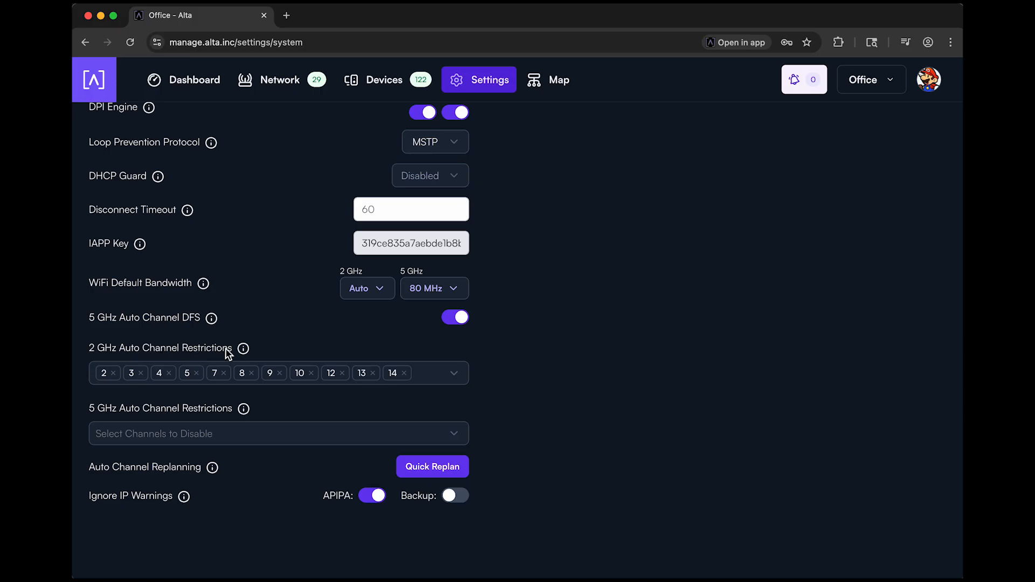
{"action": "mouse_move", "coordinate": [244, 351]}
{"action": "left_click", "coordinate": [455, 434]}
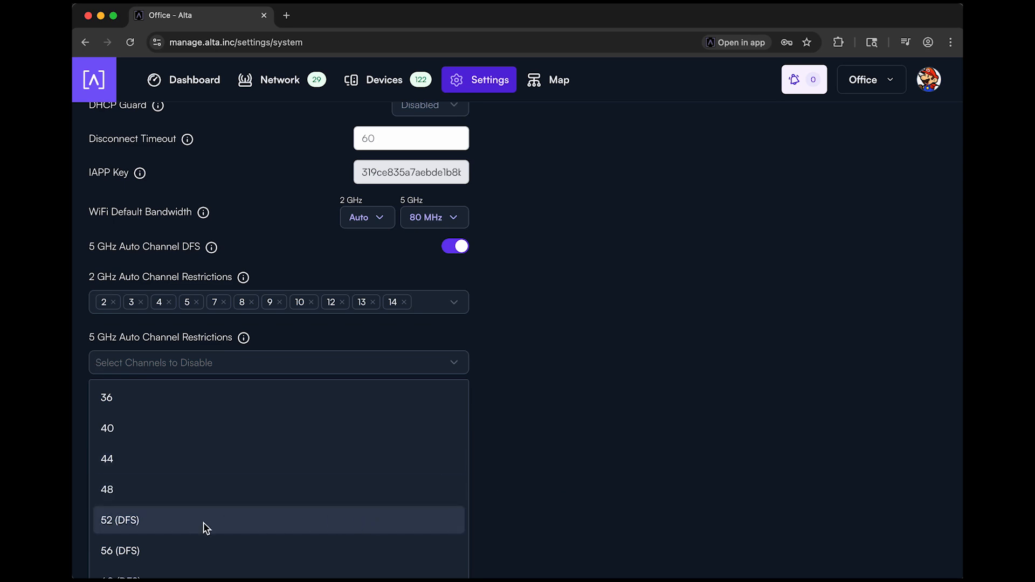
{"action": "left_click", "coordinate": [460, 363]}
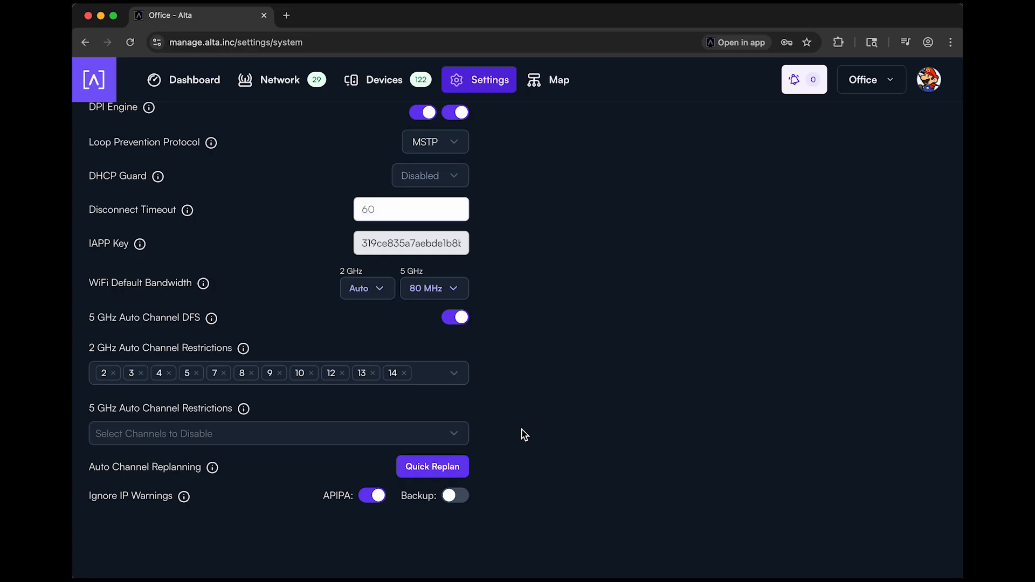
Step: Run a quick auto channel replan for the site and close the planning dialog
{"action": "left_click", "coordinate": [438, 468]}
{"action": "left_click", "coordinate": [442, 467]}
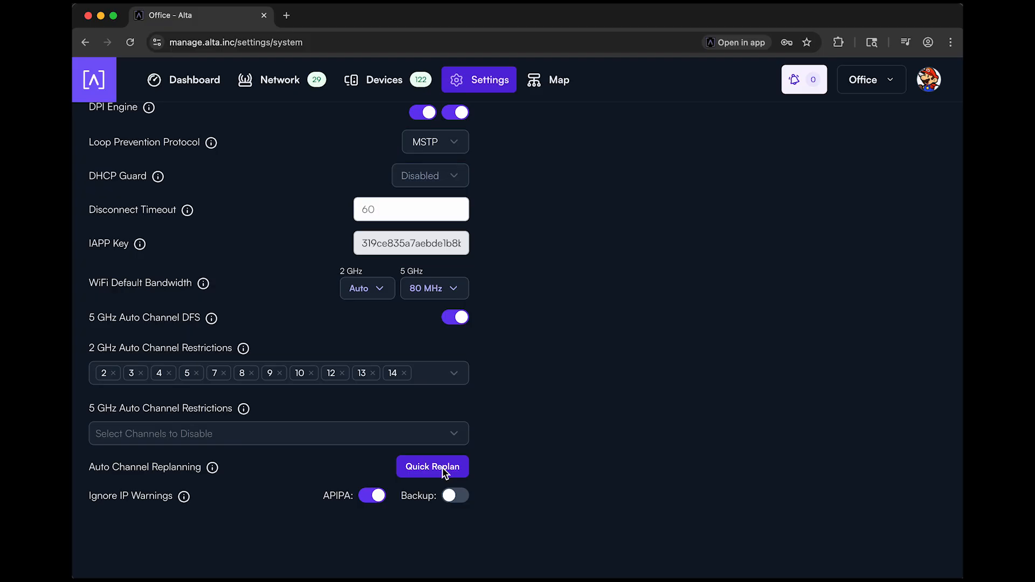
{"action": "left_click", "coordinate": [442, 467]}
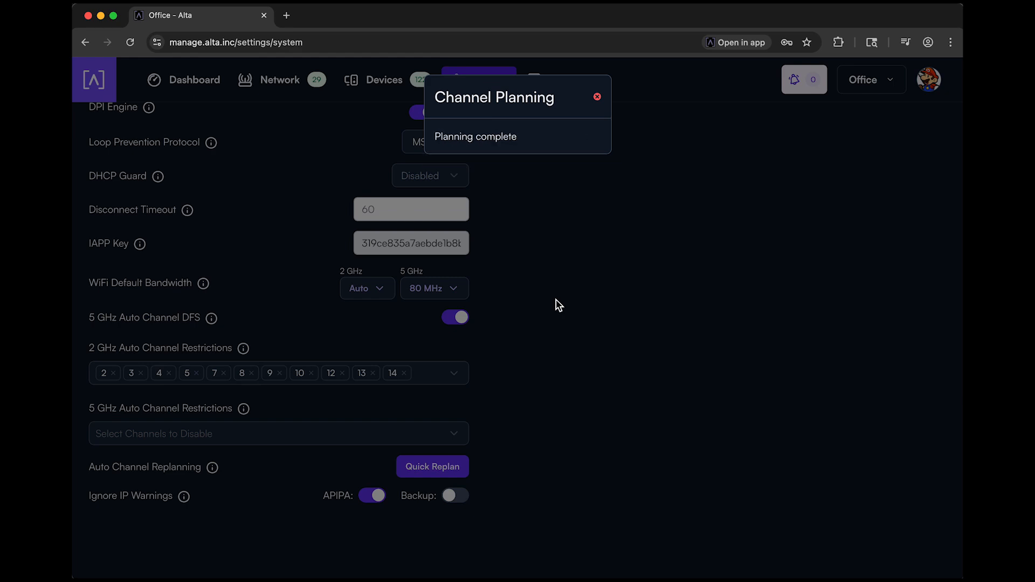
{"action": "left_click", "coordinate": [598, 100]}
{"action": "left_click", "coordinate": [574, 356]}
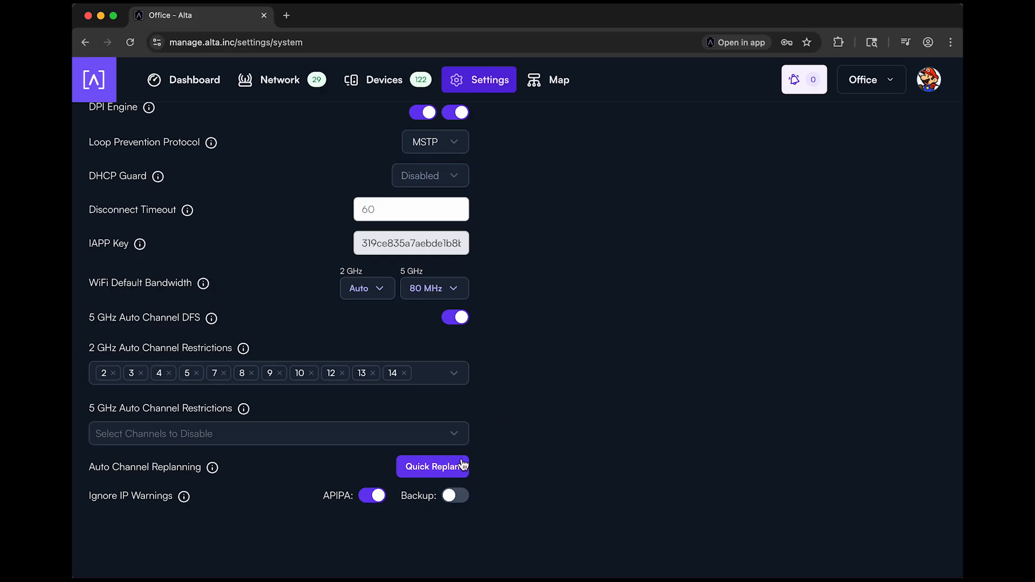
{"action": "key", "text": "shift"}
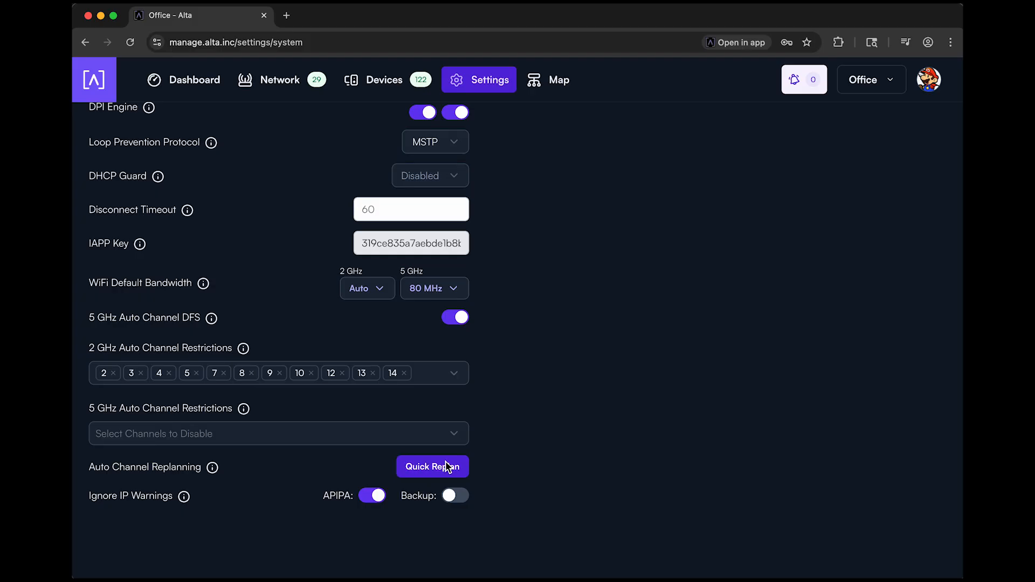
{"action": "key", "text": "shift"}
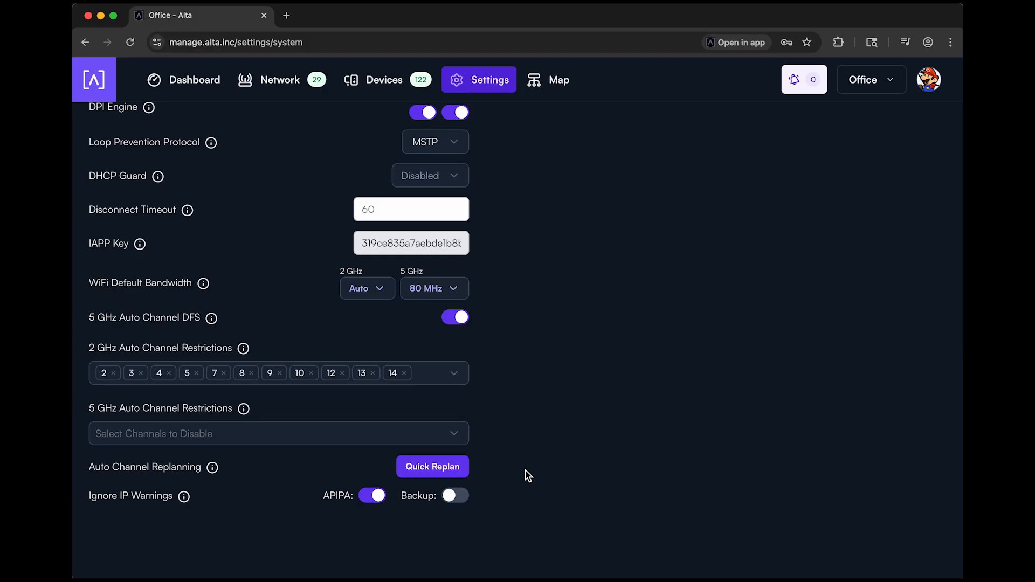
Step: Return to the network device list and inspect the Backyard access point's 2 GHz channel load details
{"action": "left_click", "coordinate": [218, 81]}
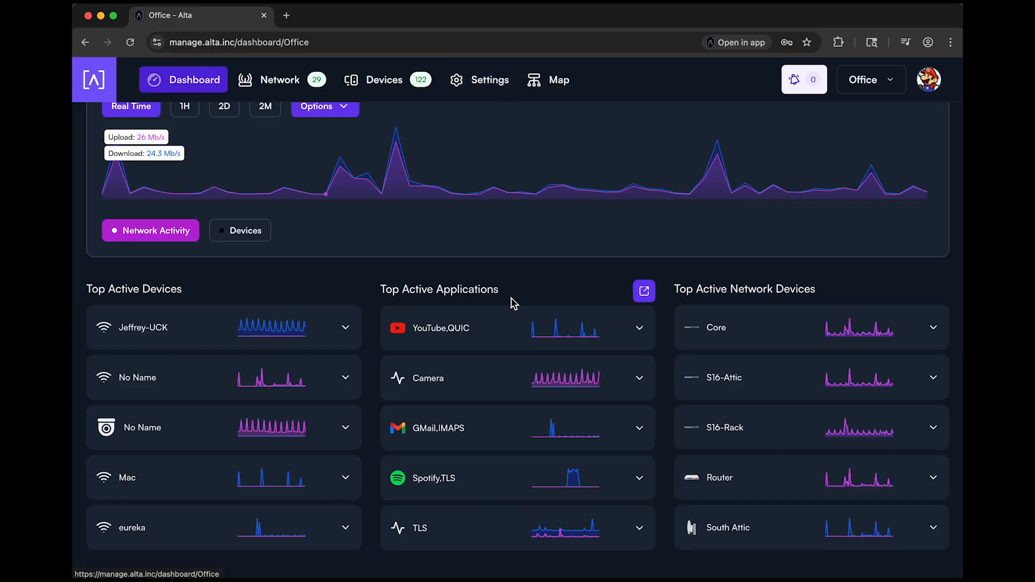
{"action": "left_click", "coordinate": [319, 81]}
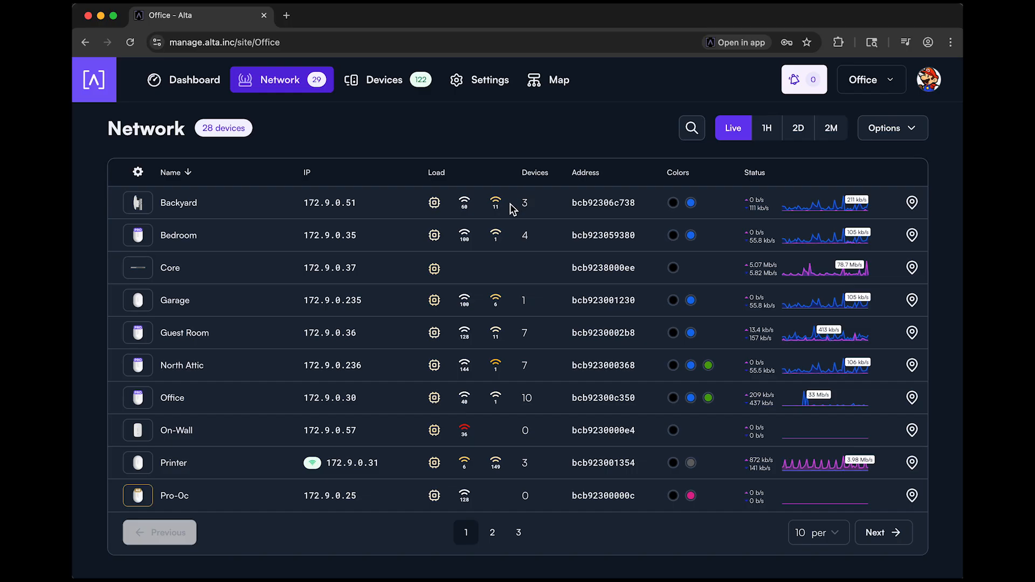
{"action": "mouse_move", "coordinate": [496, 209]}
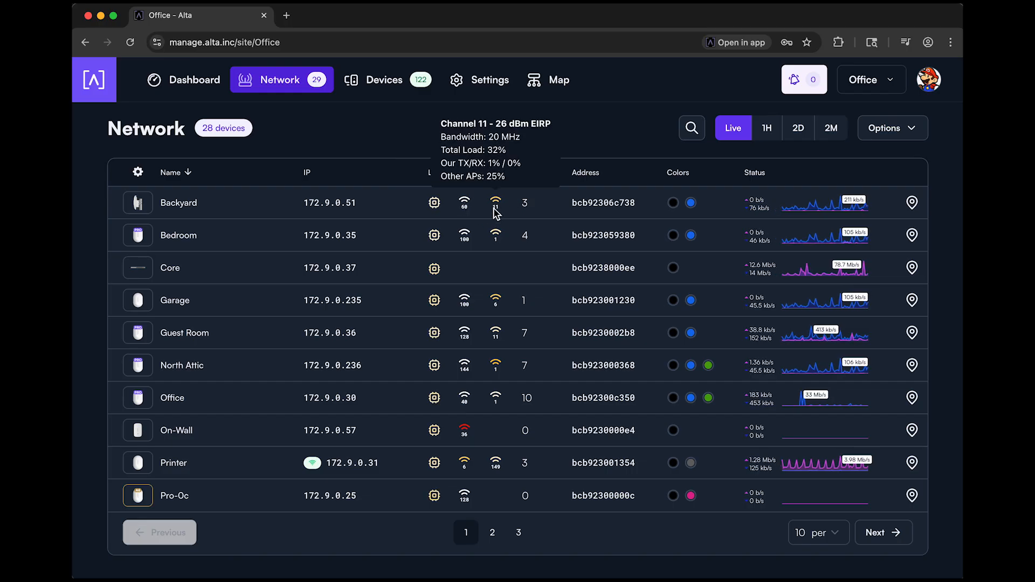